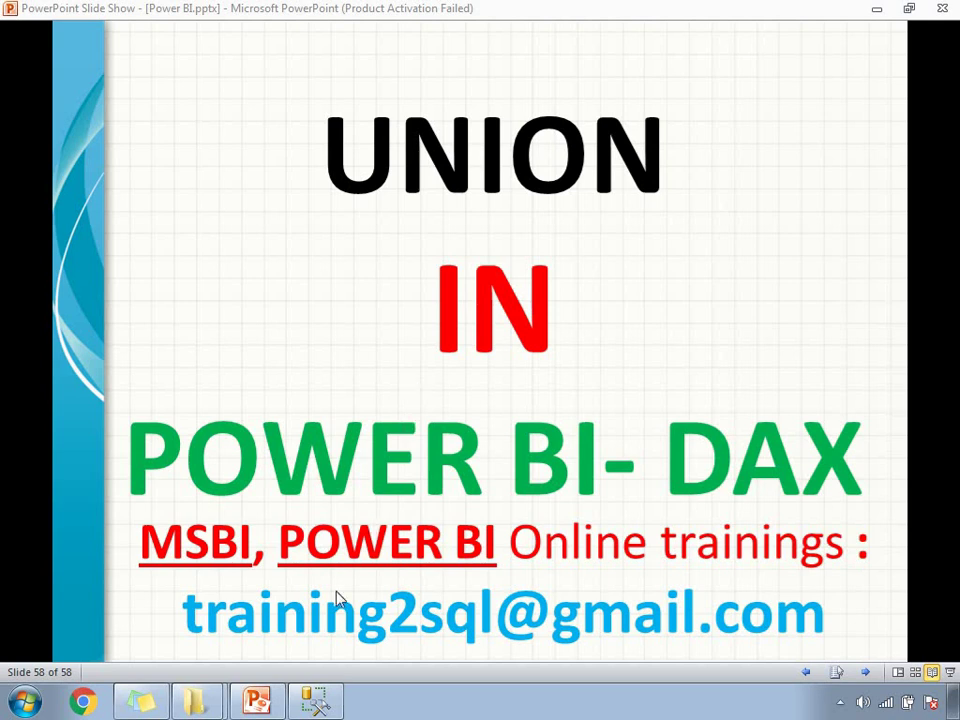
# Step: In SSMS, run the EMP2 query alone, then both the EMP and EMP2 SELECT queries
pyautogui.click(315, 702)
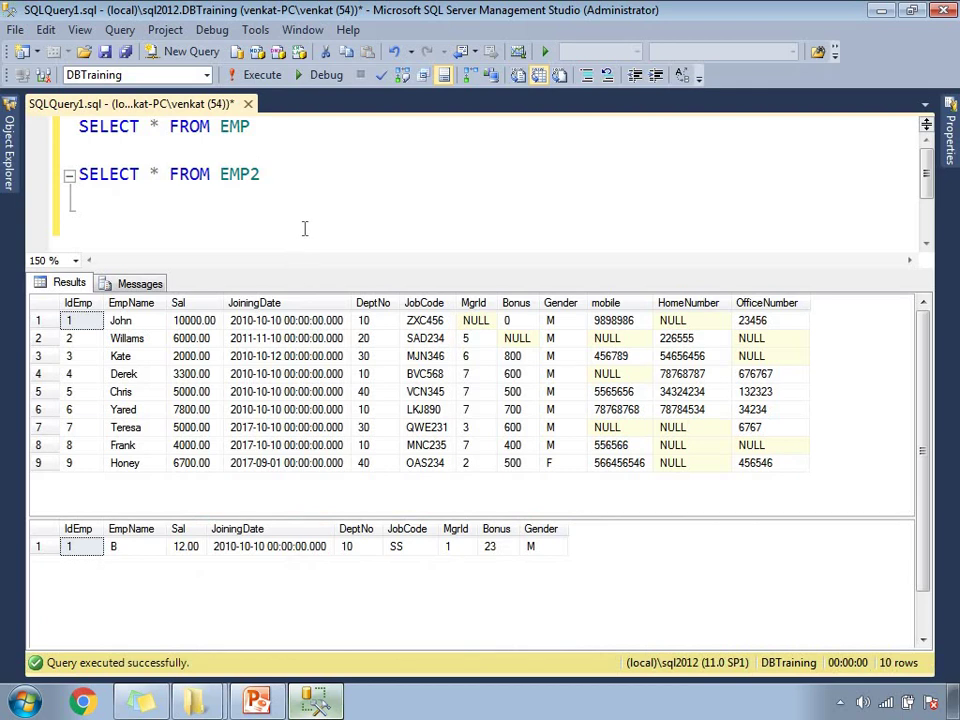
pyautogui.click(272, 174)
pyautogui.moveTo(263, 126); pyautogui.dragTo(76, 126)
pyautogui.moveTo(262, 174); pyautogui.dragTo(78, 174)
pyautogui.press('F5')
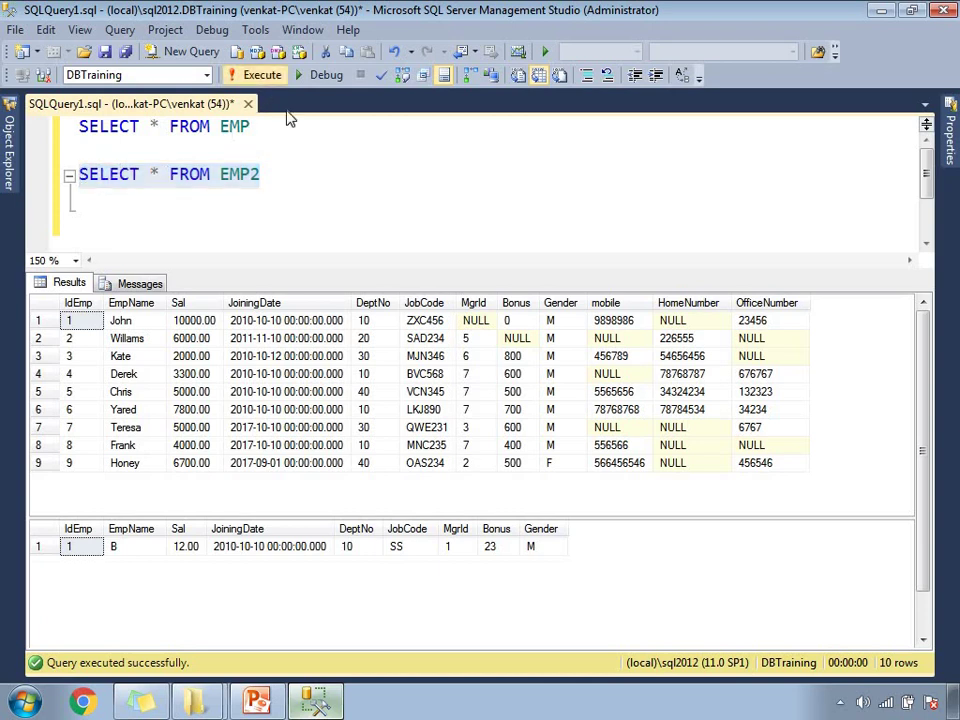
pyautogui.press('Up')
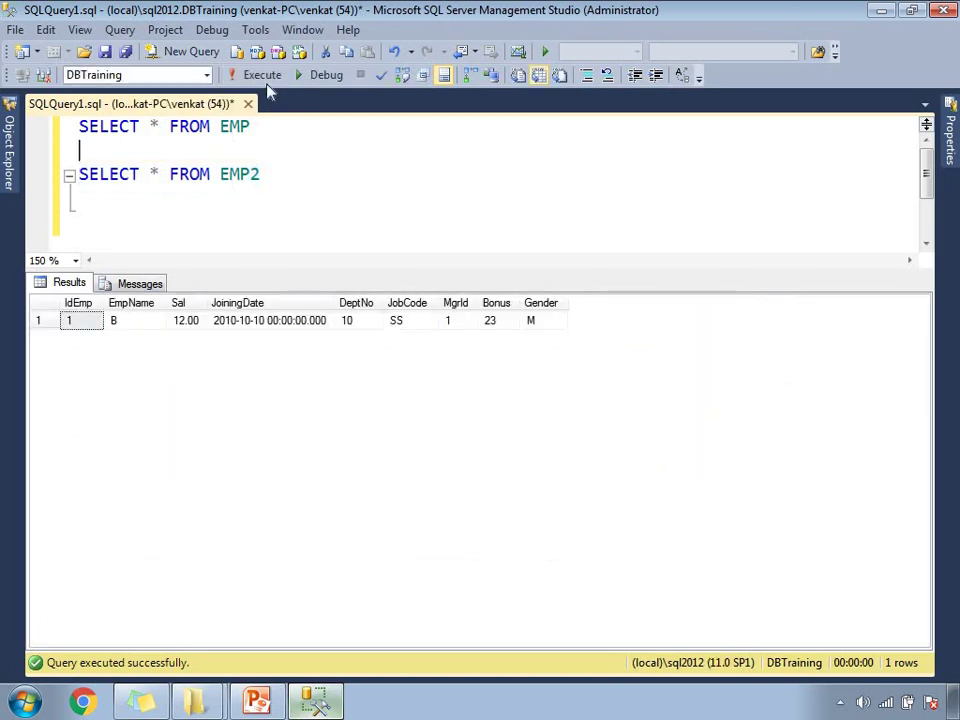
pyautogui.press('F5')
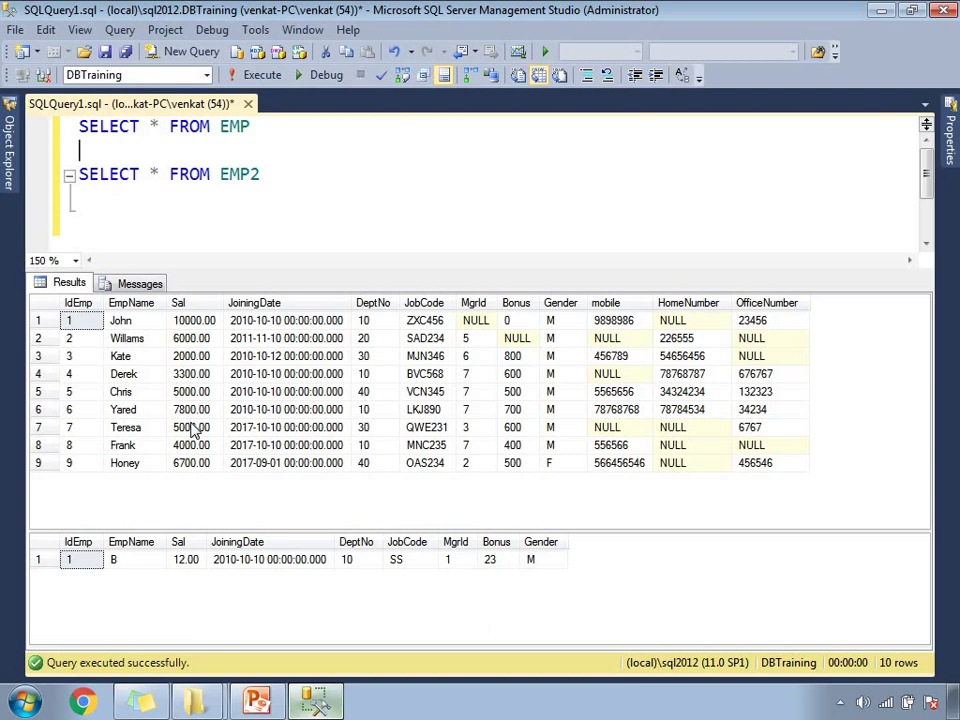
# Step: Highlight EMP2's single row and the phone number values in EMP's first row
pyautogui.click(127, 562)
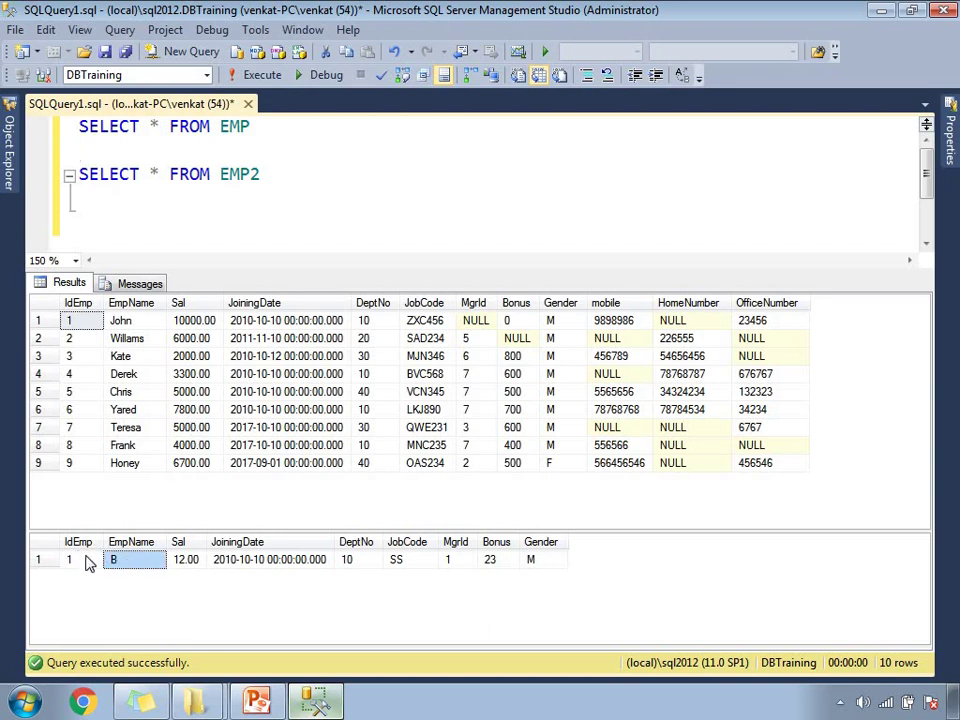
pyautogui.moveTo(86, 561); pyautogui.dragTo(535, 562)
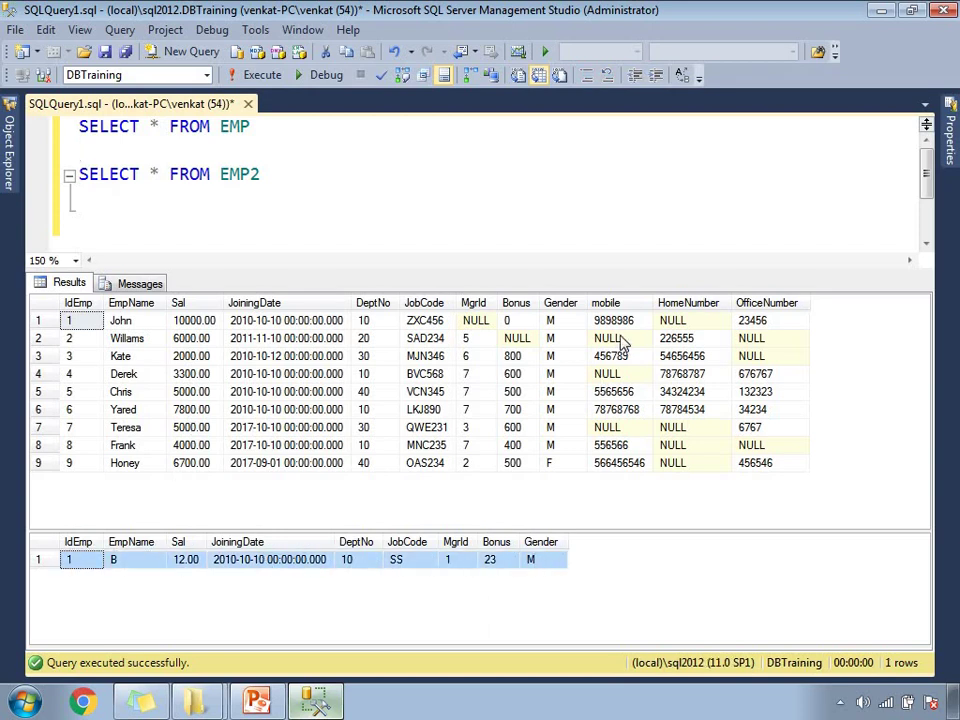
pyautogui.moveTo(630, 323); pyautogui.dragTo(752, 321)
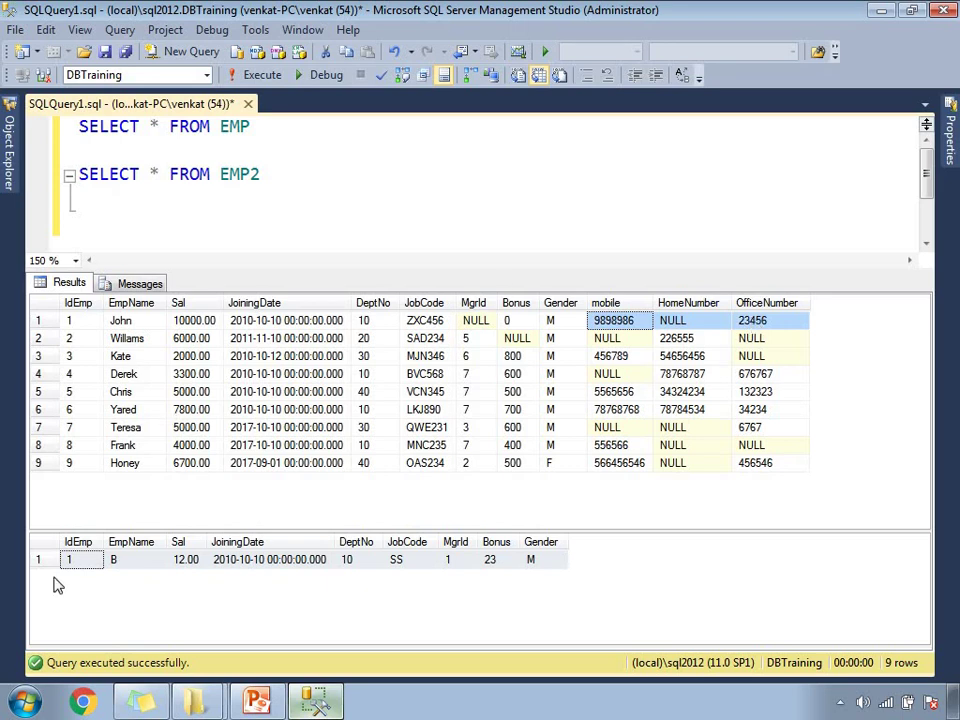
# Step: Launch Power BI Desktop from the Start menu, close its welcome screen, and return to it after checking SSMS
pyautogui.click(24, 702)
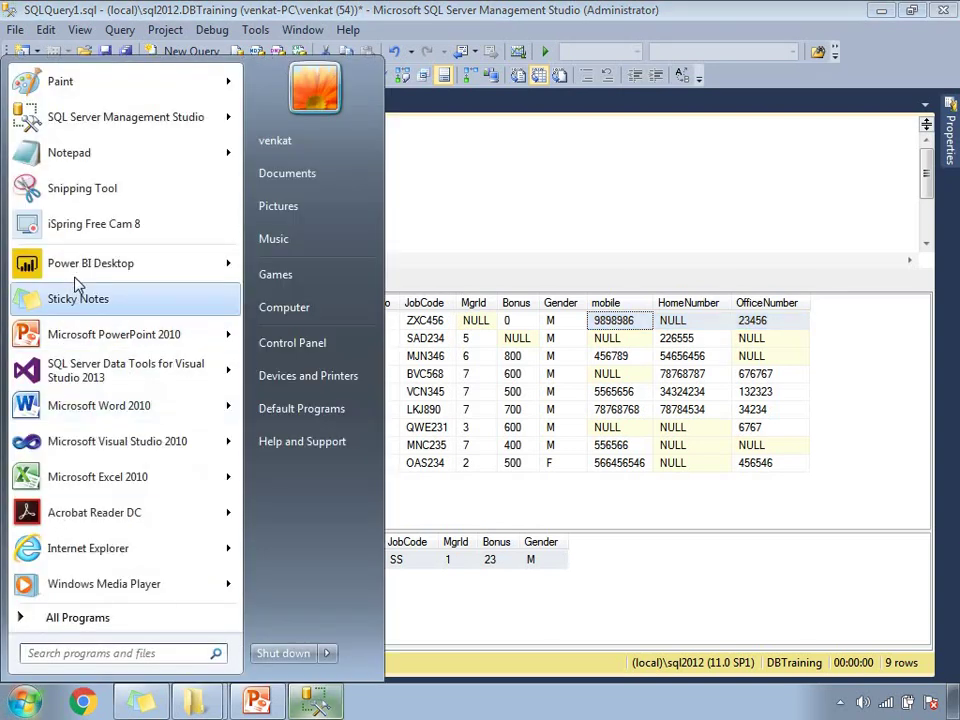
pyautogui.click(412, 258)
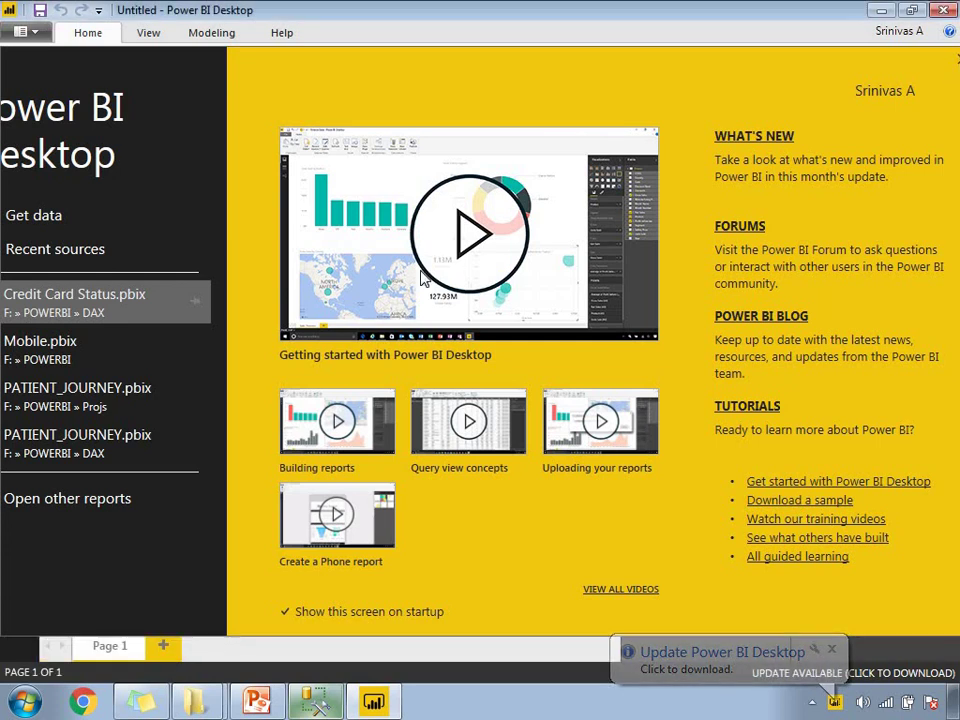
pyautogui.click(957, 62)
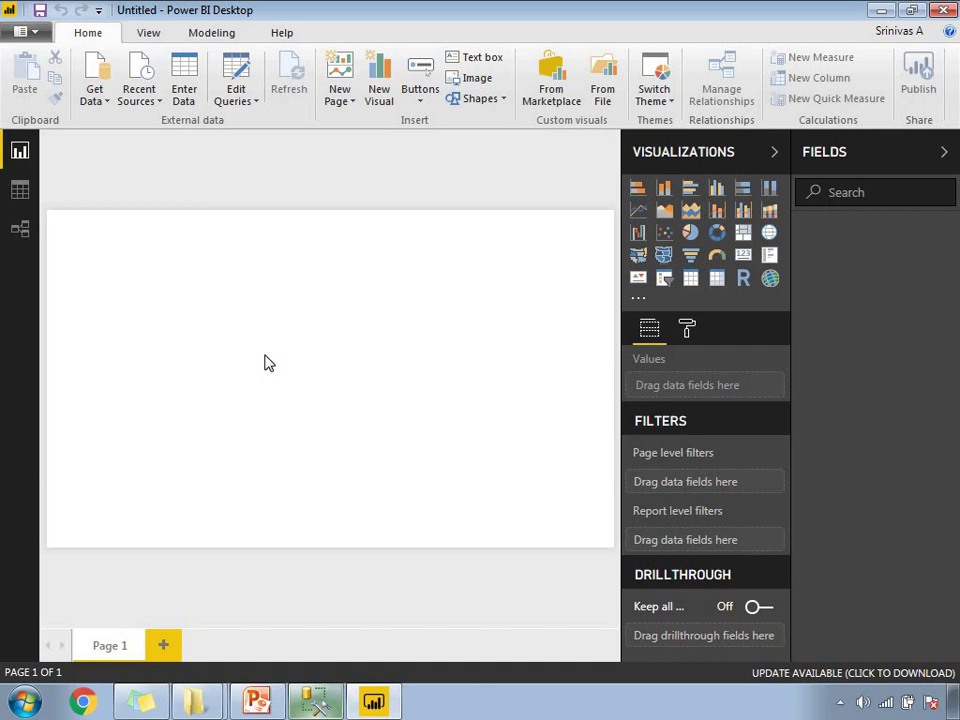
pyautogui.click(316, 702)
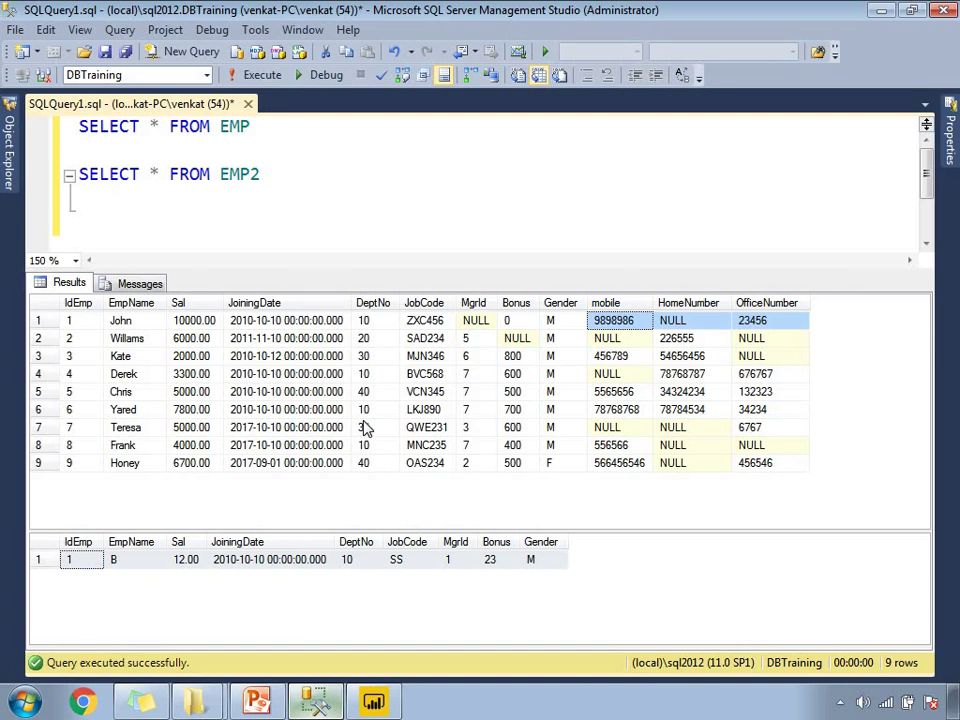
pyautogui.click(373, 703)
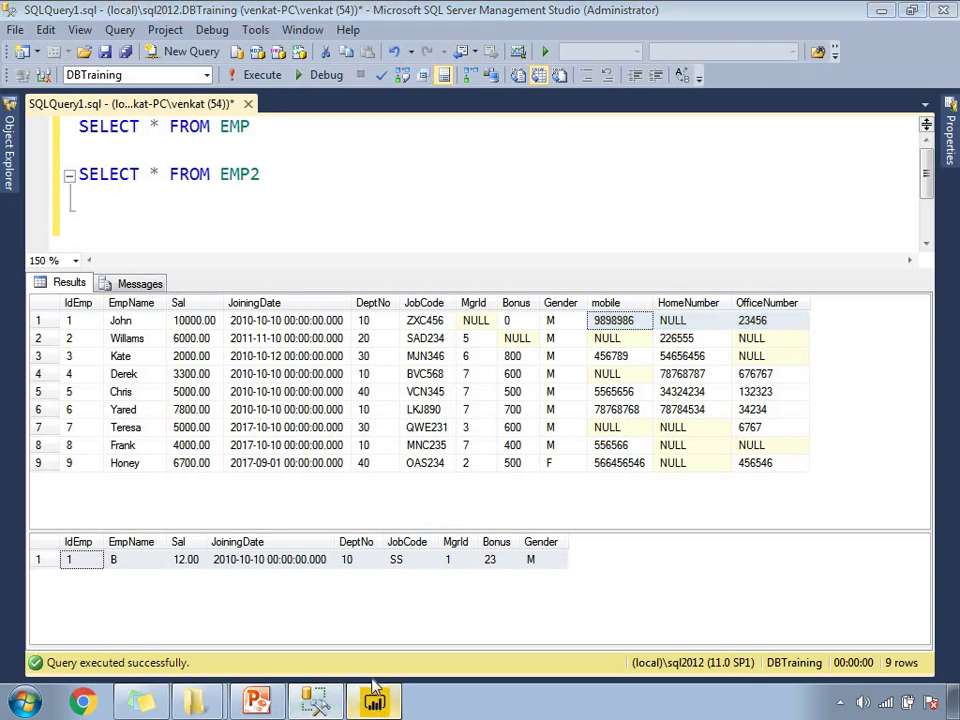
# Step: Connect to SQL Server .\sql2012, database DbTraining
pyautogui.click(97, 100)
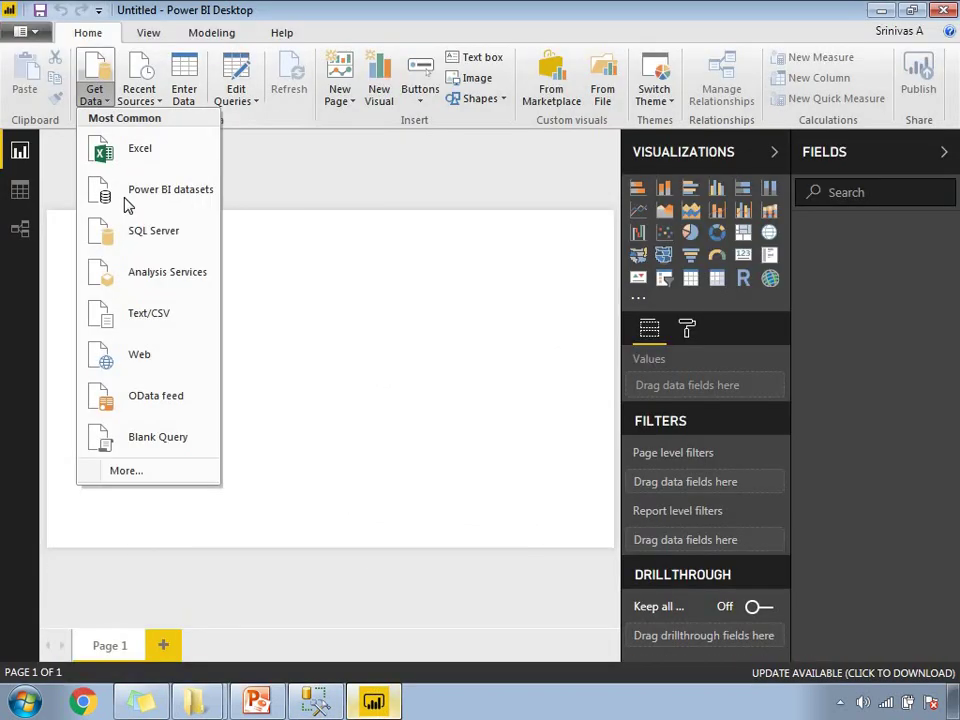
pyautogui.click(203, 247)
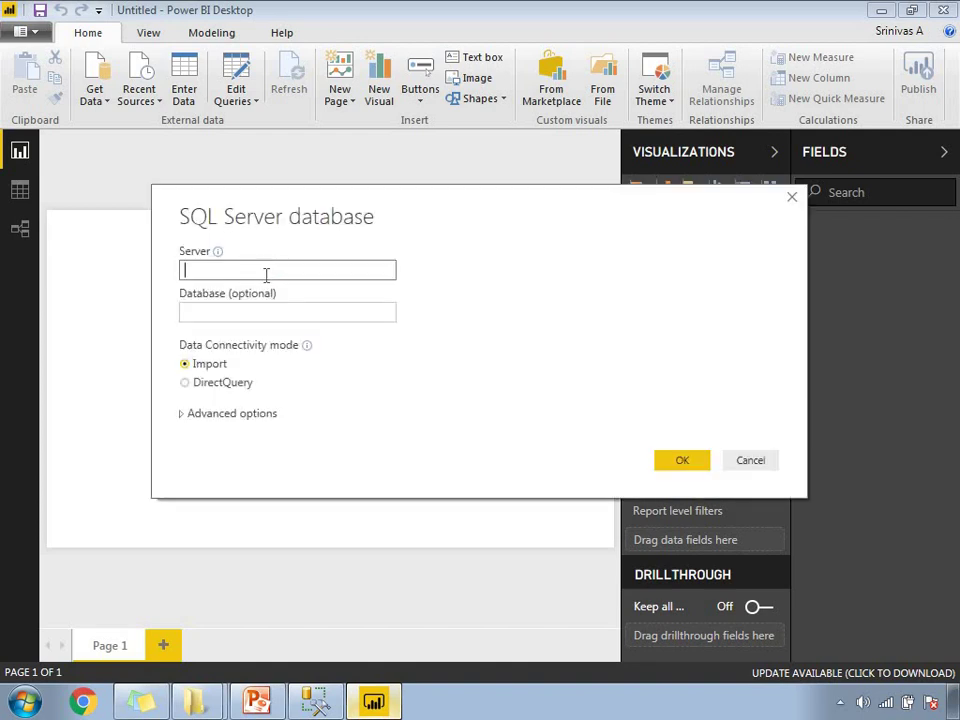
pyautogui.write('.\\sql2012')
pyautogui.click(268, 307)
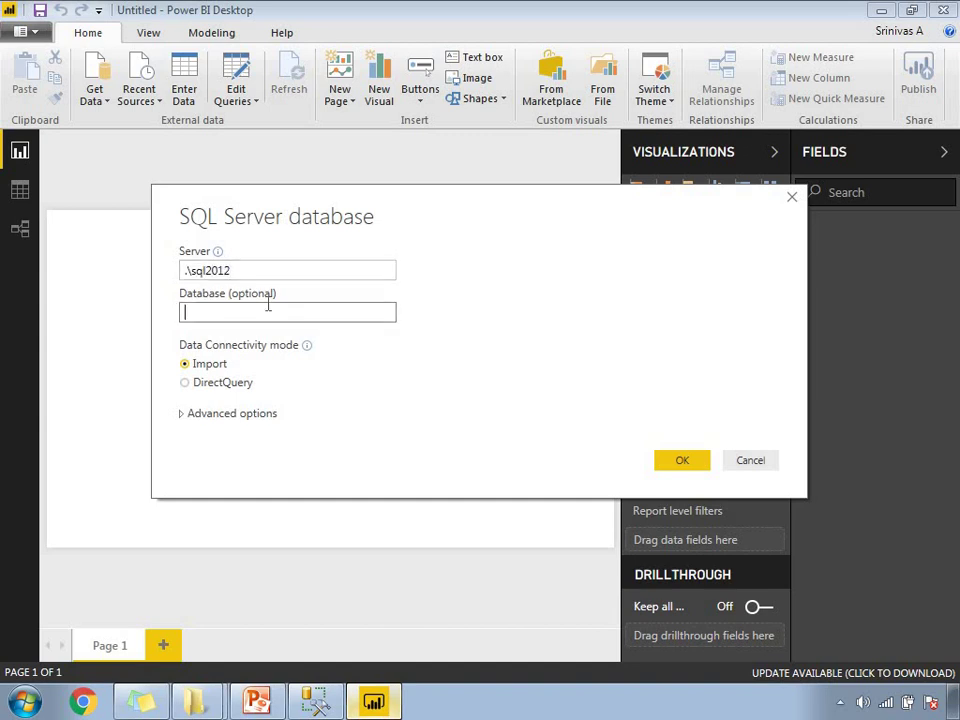
pyautogui.write('DbTraining')
pyautogui.click(678, 460)
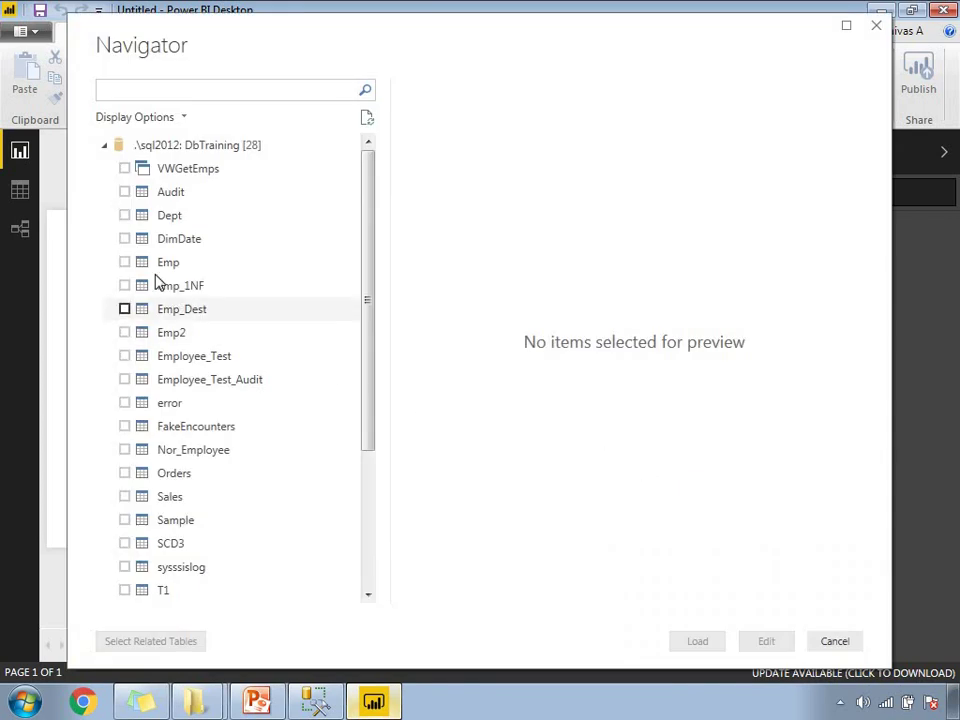
# Step: Select the Emp and Emp2 tables in Navigator and load them
pyautogui.click(124, 263)
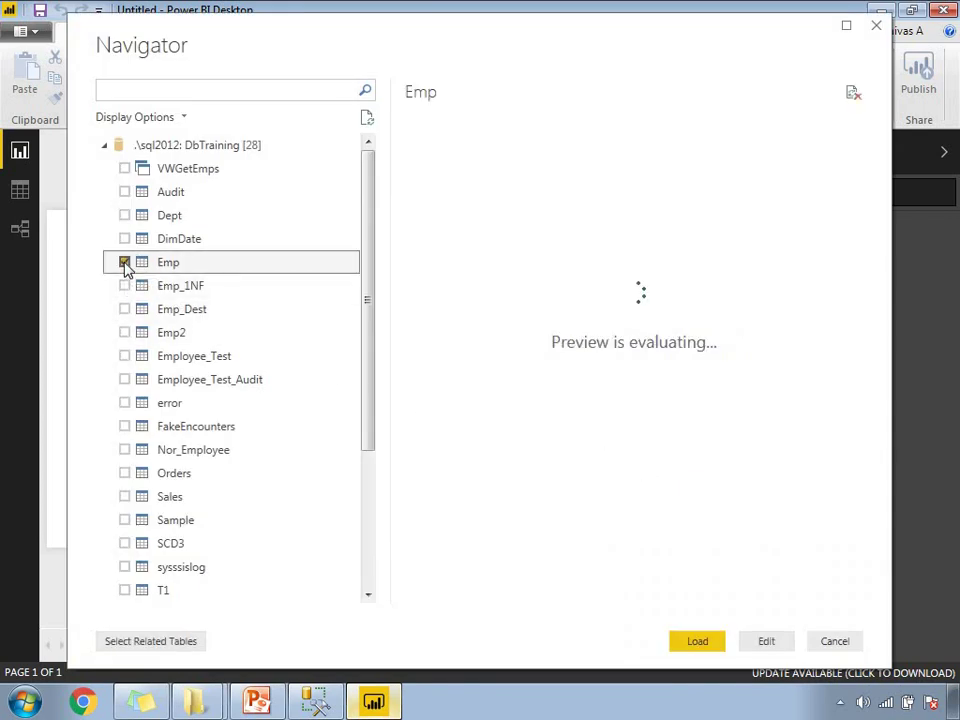
pyautogui.click(124, 332)
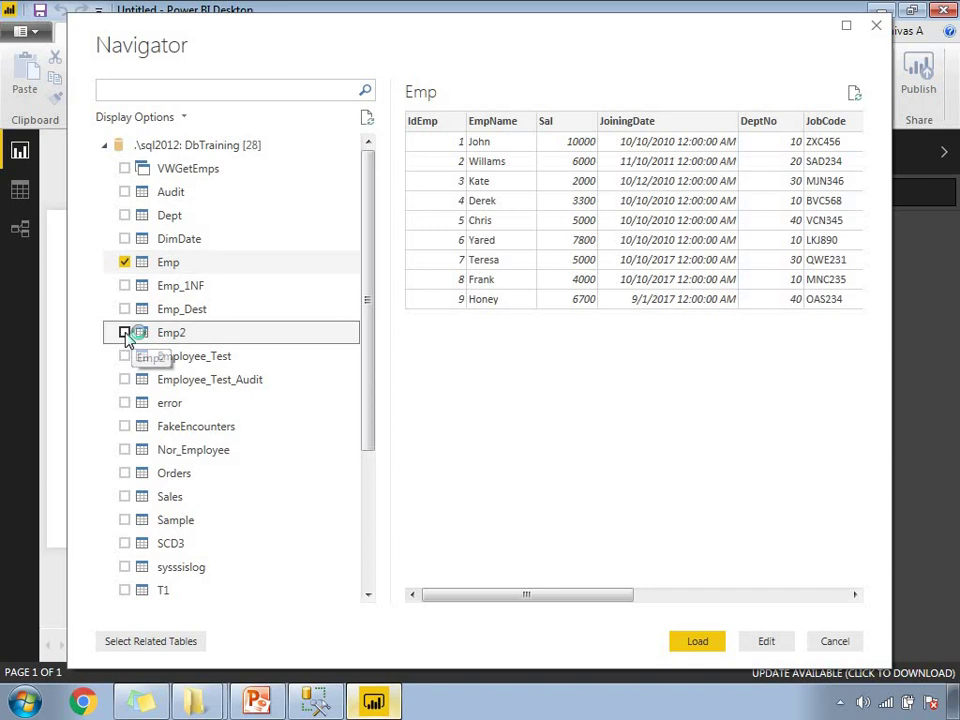
pyautogui.click(690, 646)
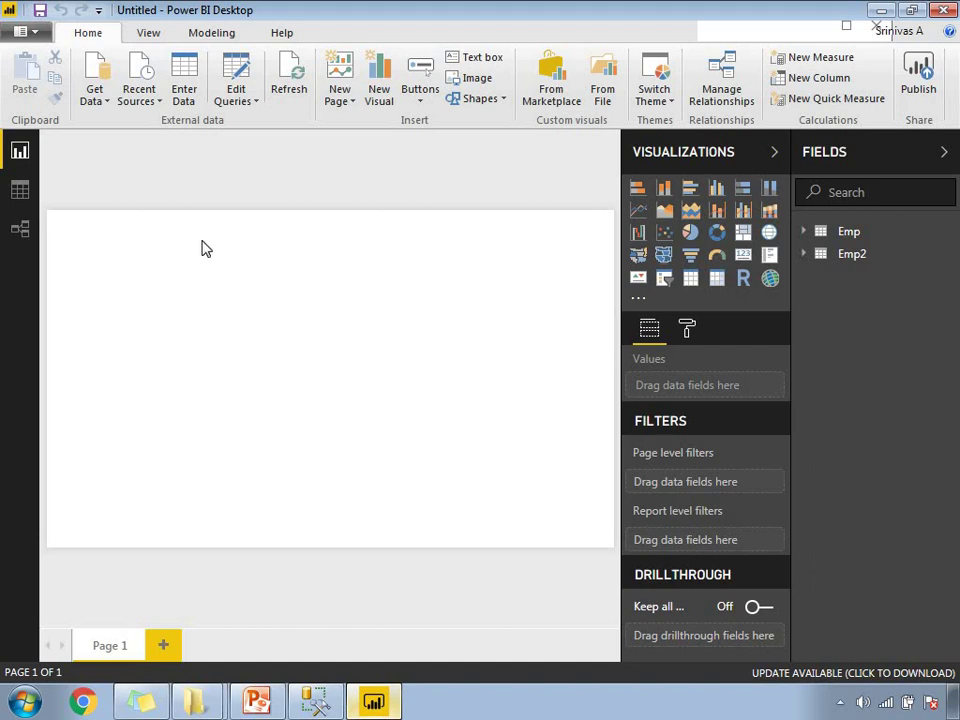
pyautogui.click(848, 234)
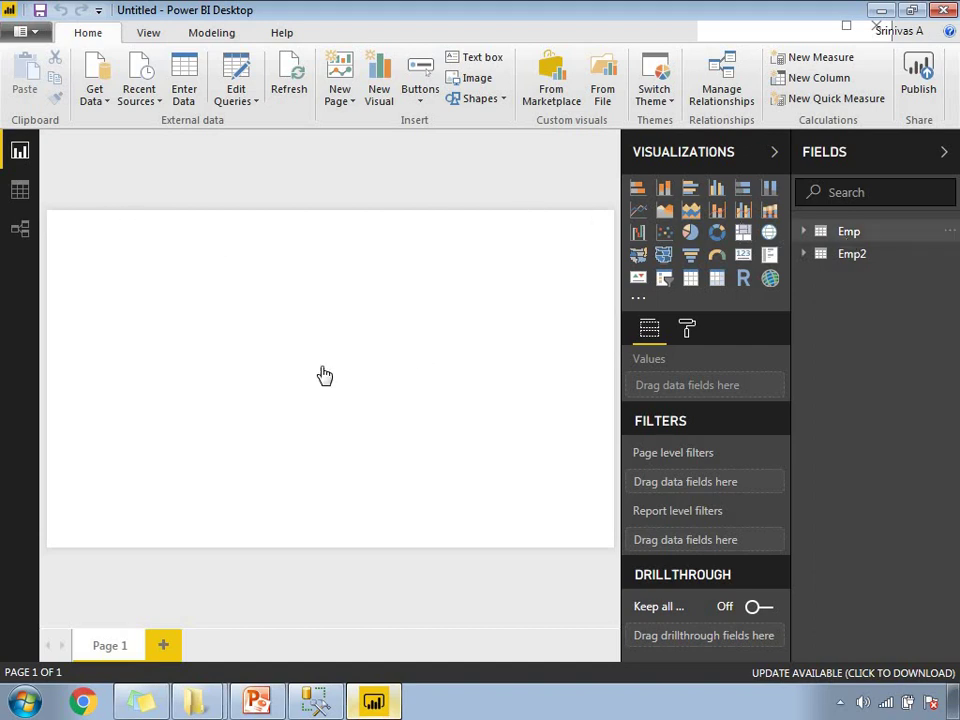
pyautogui.click(822, 231)
# Step: Remove Emp's mobile, HomeNumber and OfficeNumber columns in the query editor and apply the changes
pyautogui.click(237, 80)
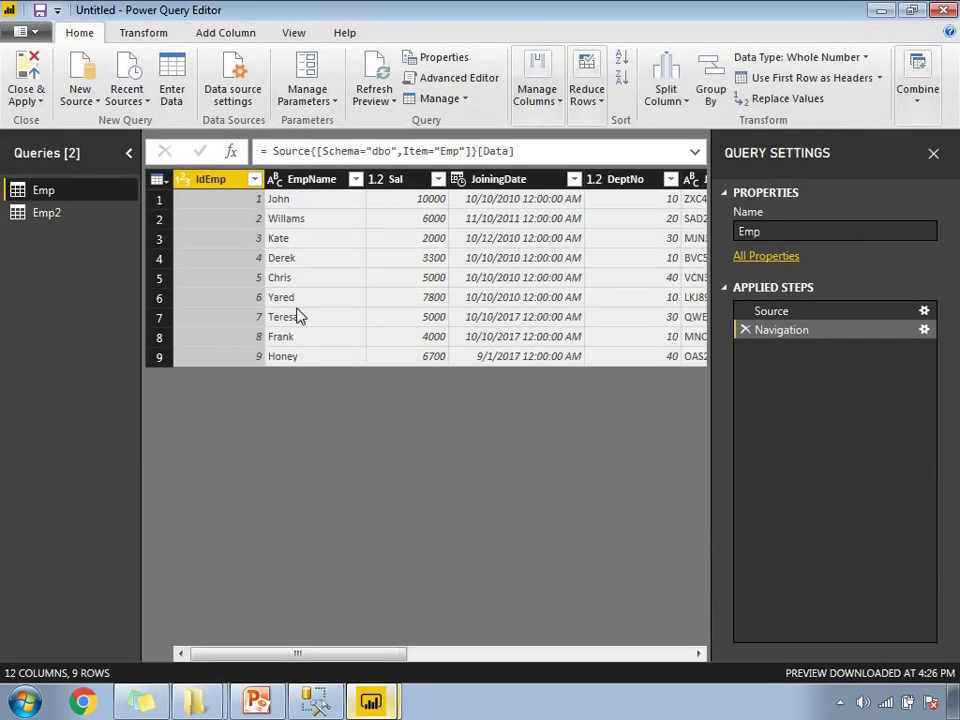
pyautogui.moveTo(371, 658); pyautogui.dragTo(660, 628)
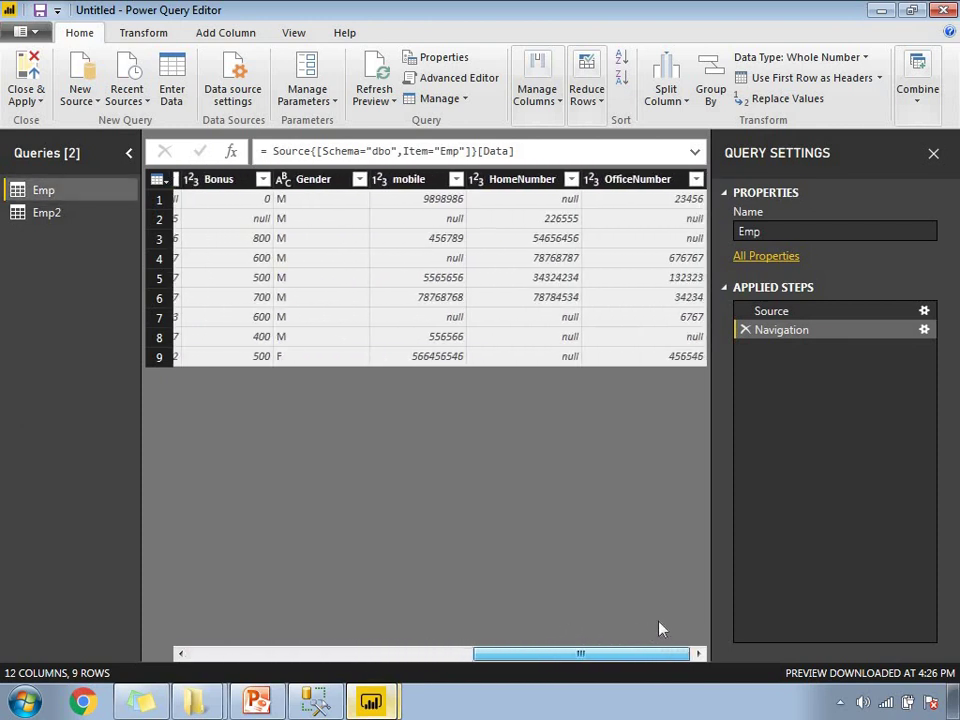
pyautogui.click(415, 181)
pyautogui.rightClick(415, 181)
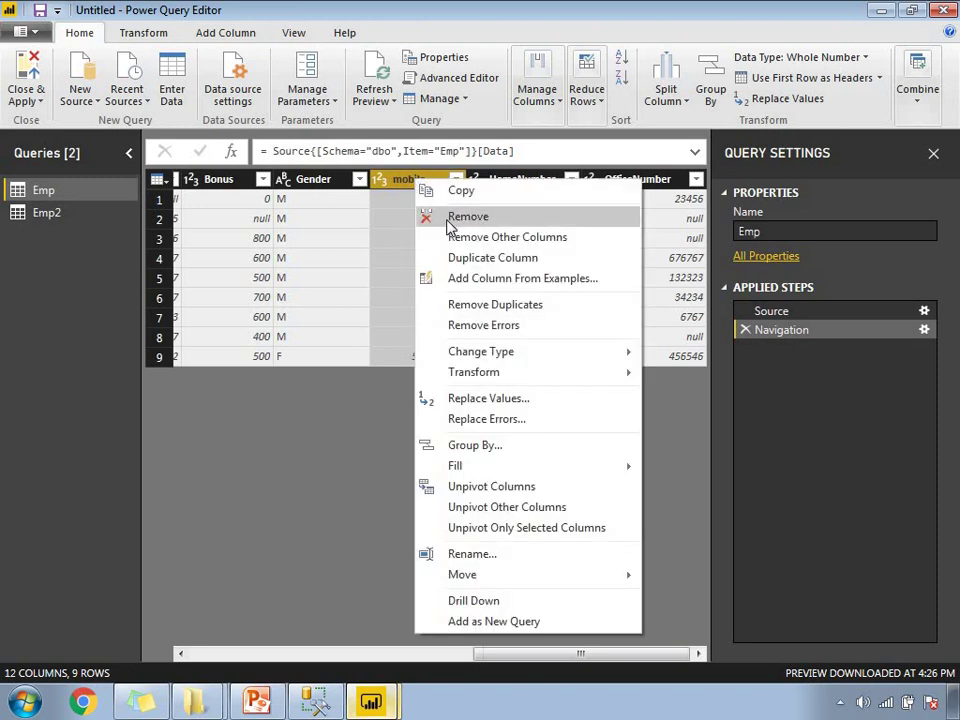
pyautogui.click(424, 217)
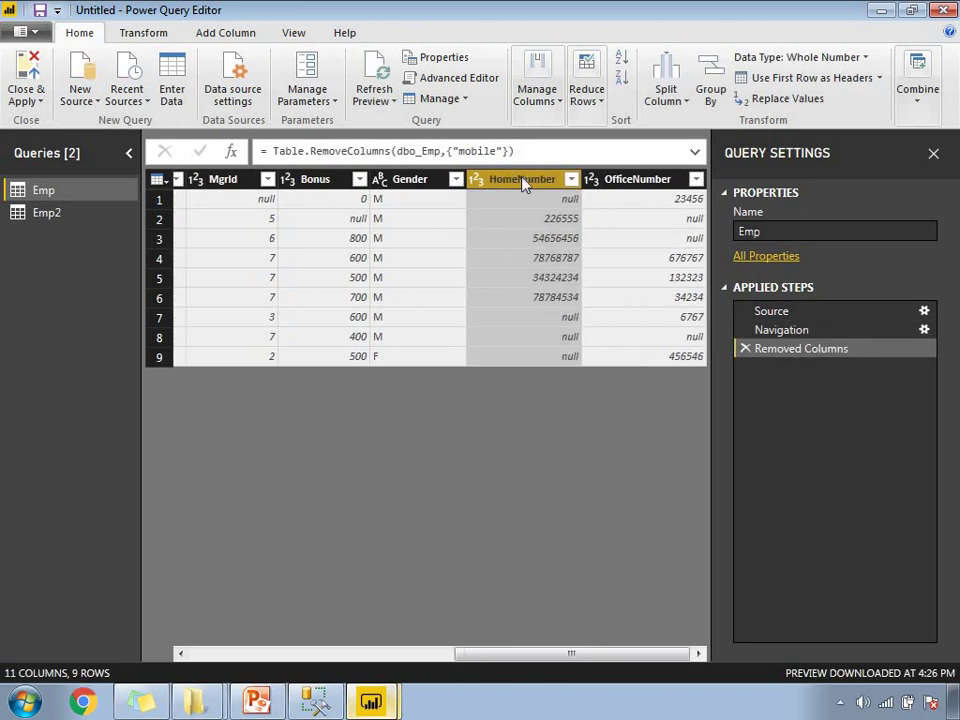
pyautogui.rightClick(521, 183)
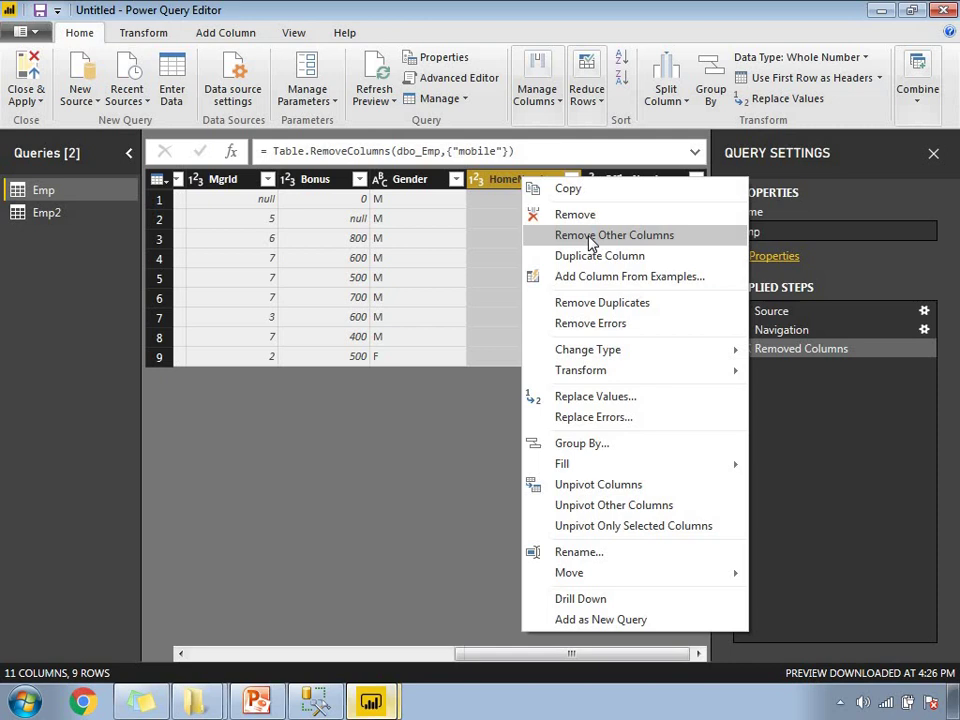
pyautogui.click(574, 214)
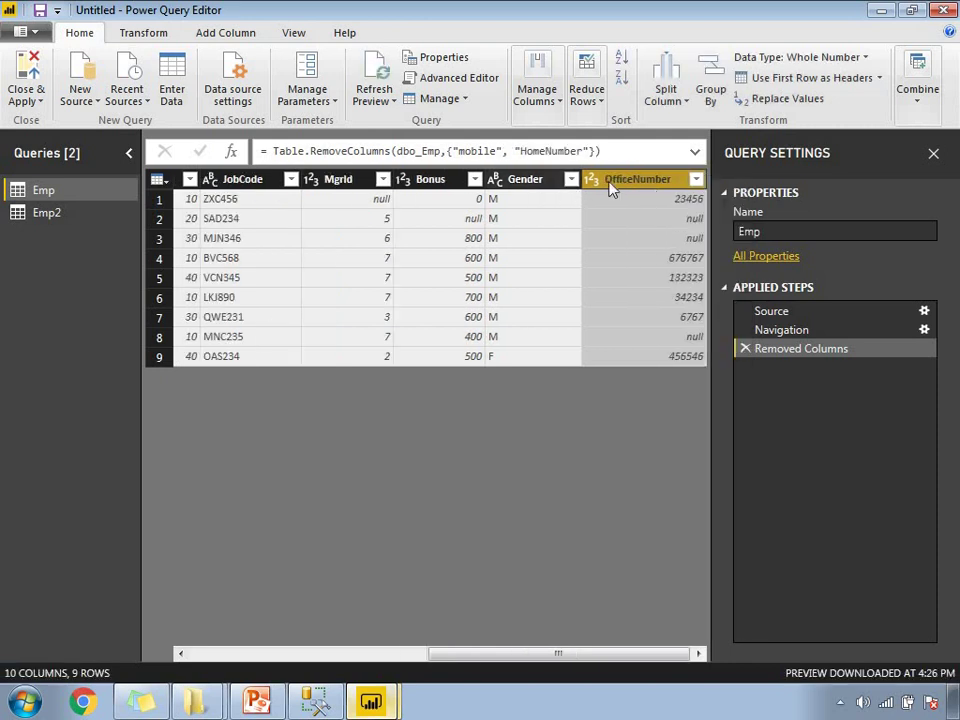
pyautogui.rightClick(626, 183)
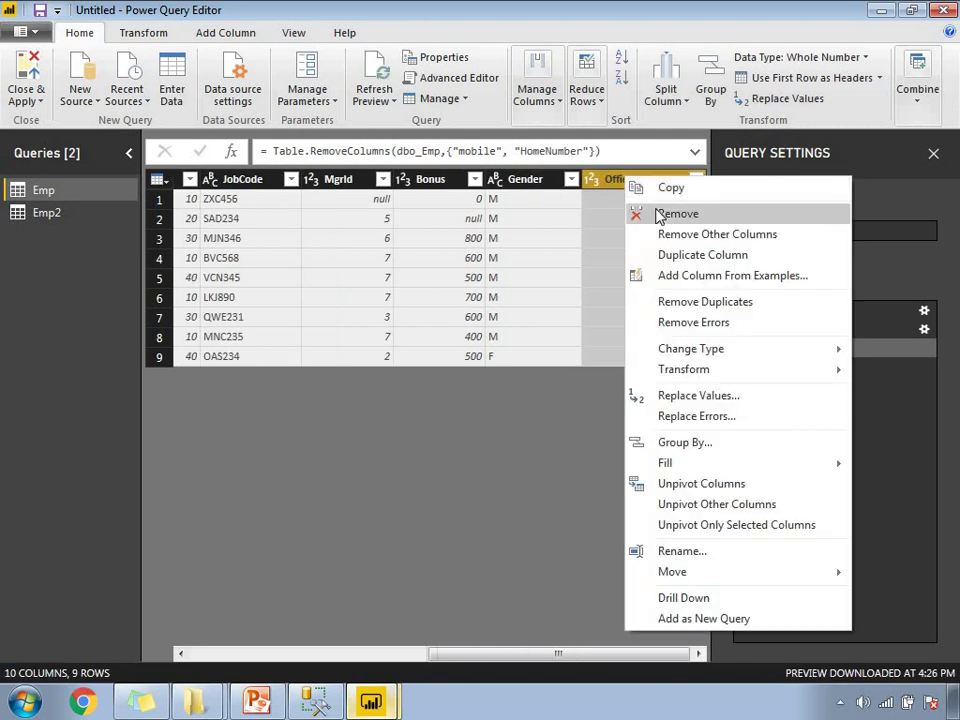
pyautogui.click(660, 213)
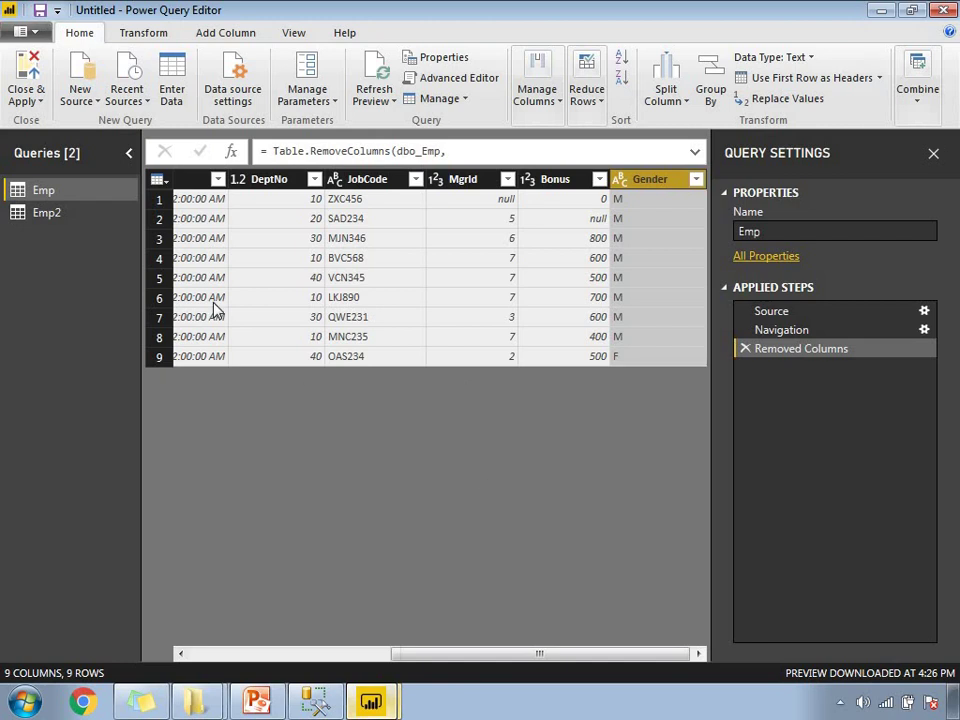
pyautogui.click(800, 231)
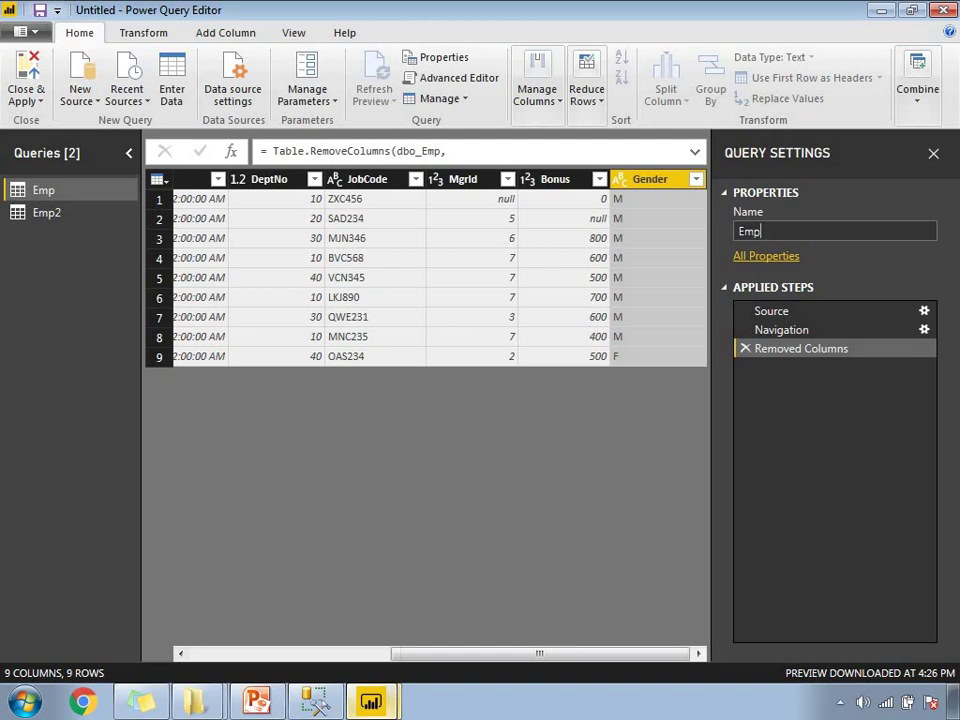
pyautogui.click(25, 80)
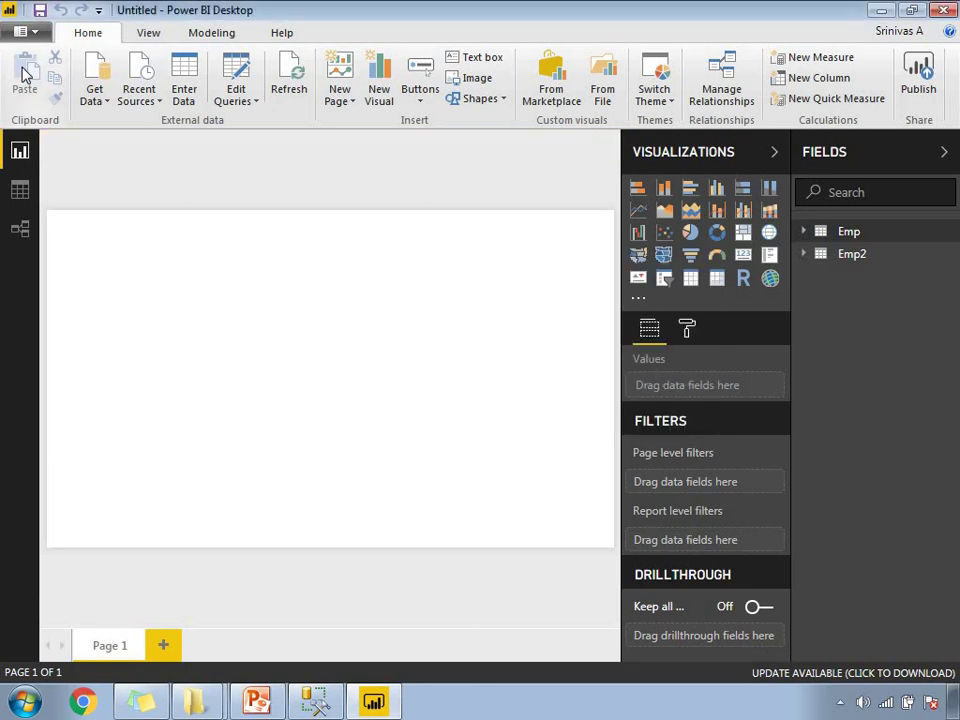
pyautogui.click(20, 190)
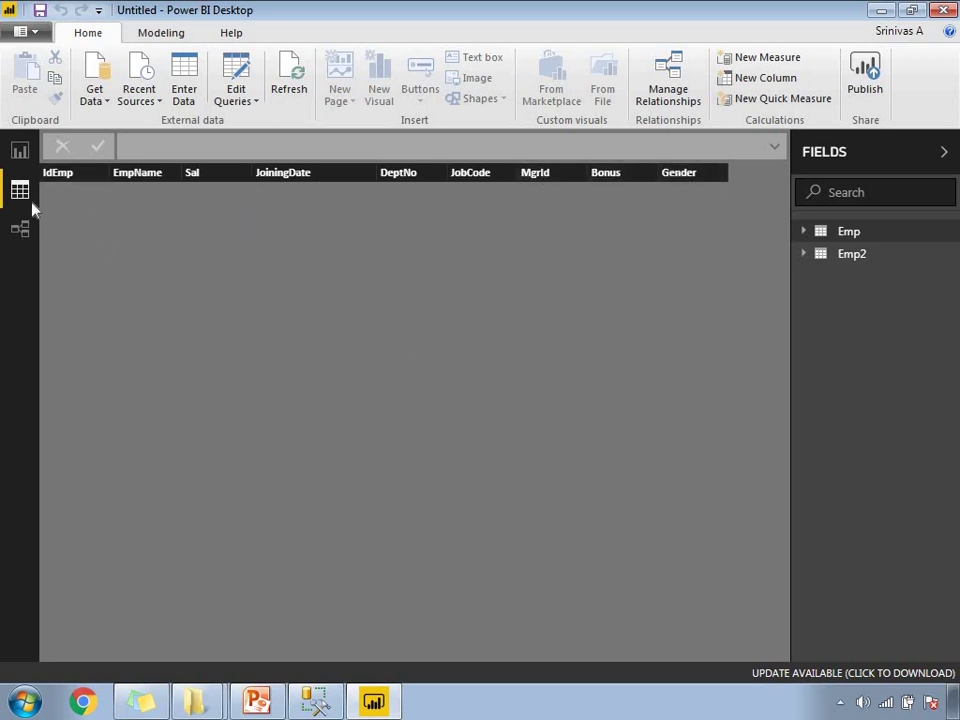
pyautogui.click(853, 256)
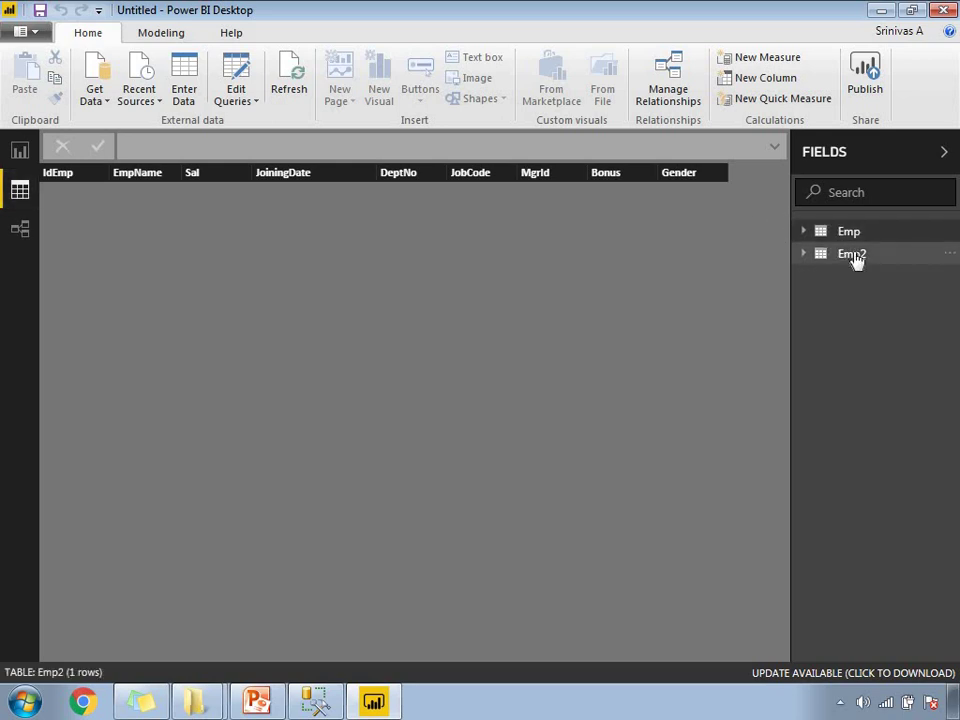
pyautogui.click(848, 233)
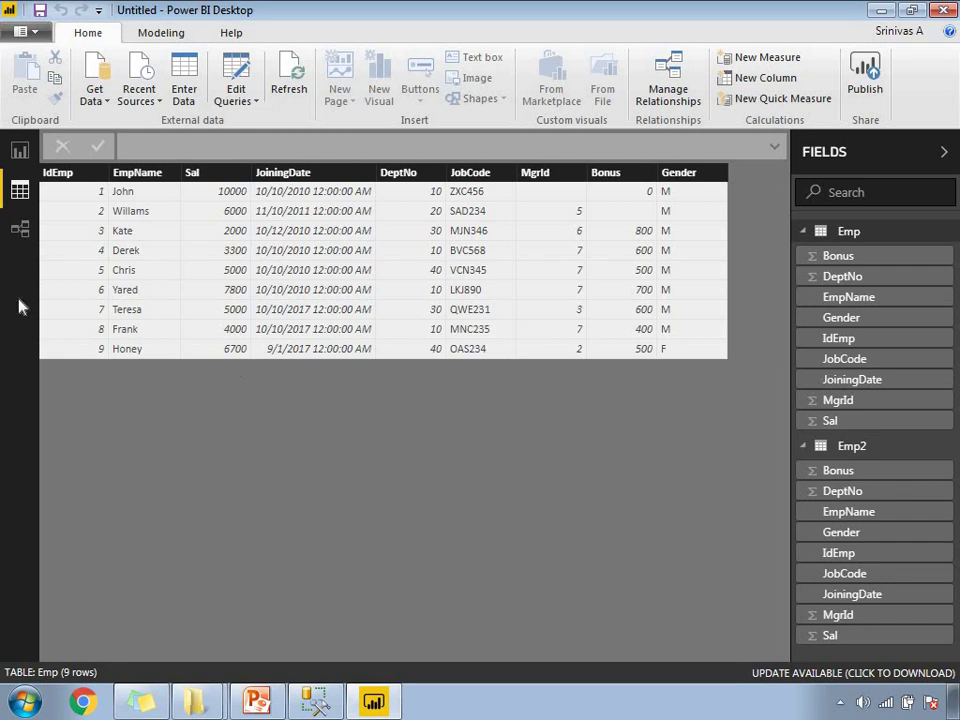
pyautogui.click(19, 150)
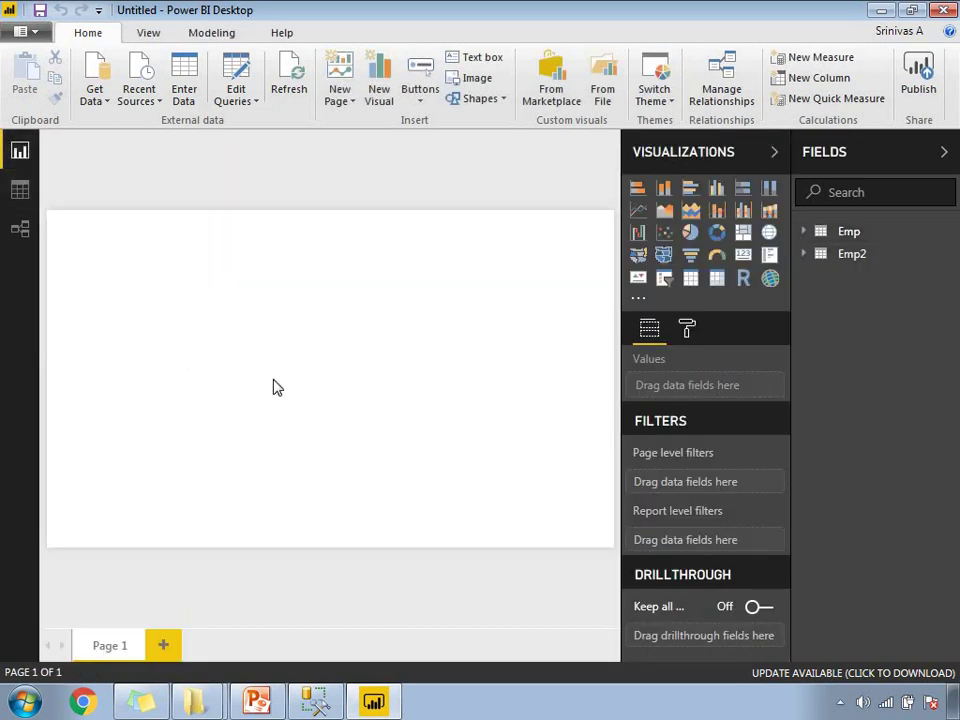
# Step: Add a new table named FinalData with the formula = Union(Emp,Emp2)
pyautogui.click(209, 34)
pyautogui.click(193, 90)
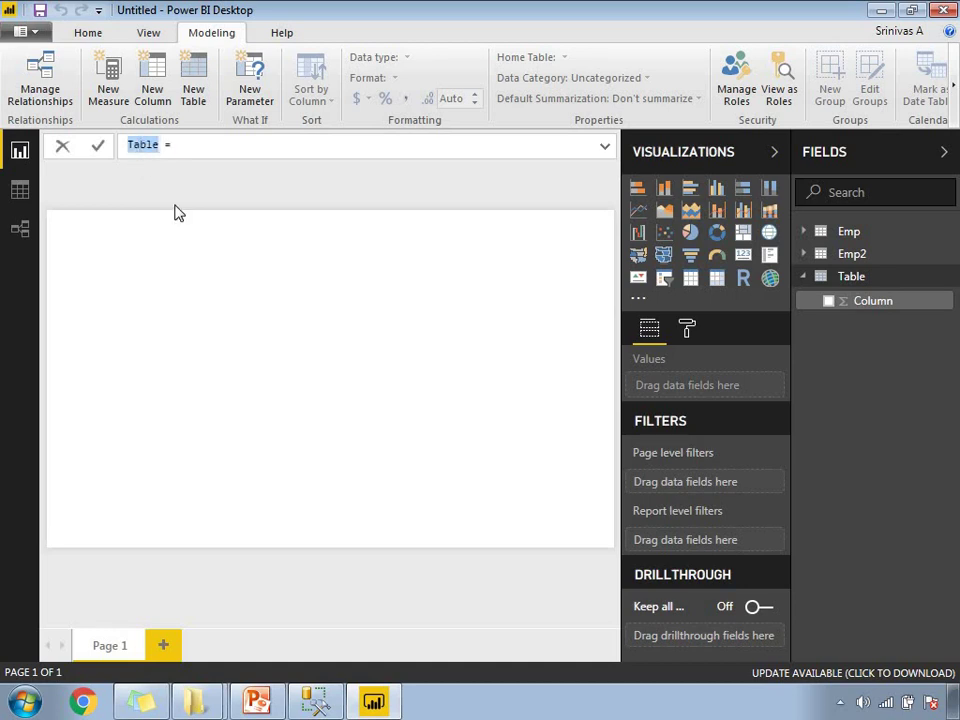
pyautogui.write('FinalTable')
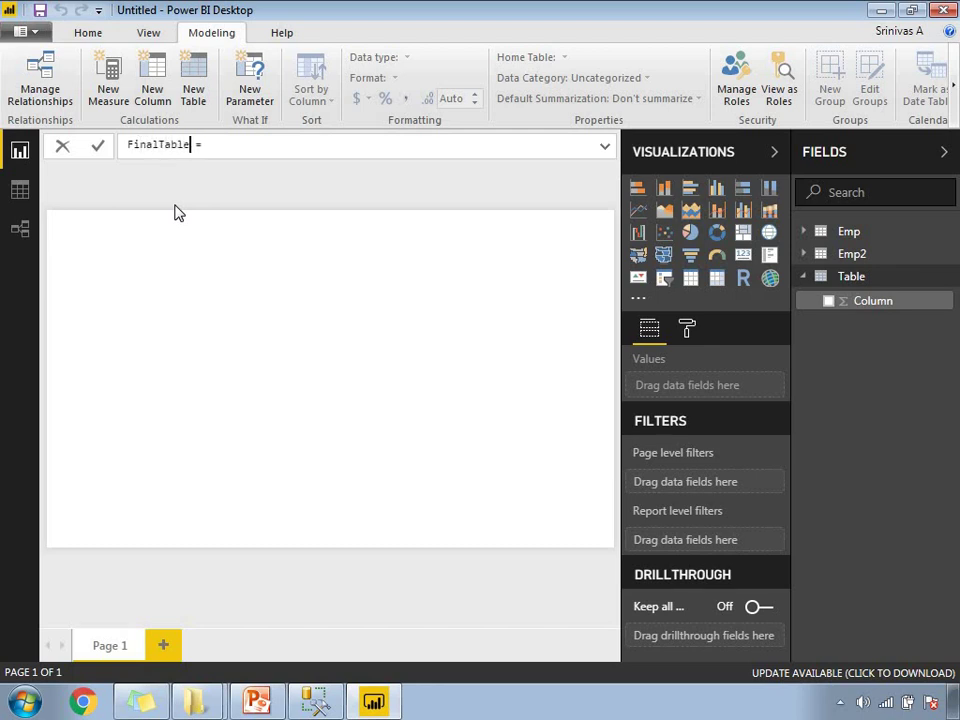
pyautogui.press('BackSpace')
pyautogui.press('BackSpace')
pyautogui.press('BackSpace')
pyautogui.press('BackSpace')
pyautogui.press('BackSpace')
pyautogui.write('Data')
pyautogui.click(231, 144)
pyautogui.write('Union')
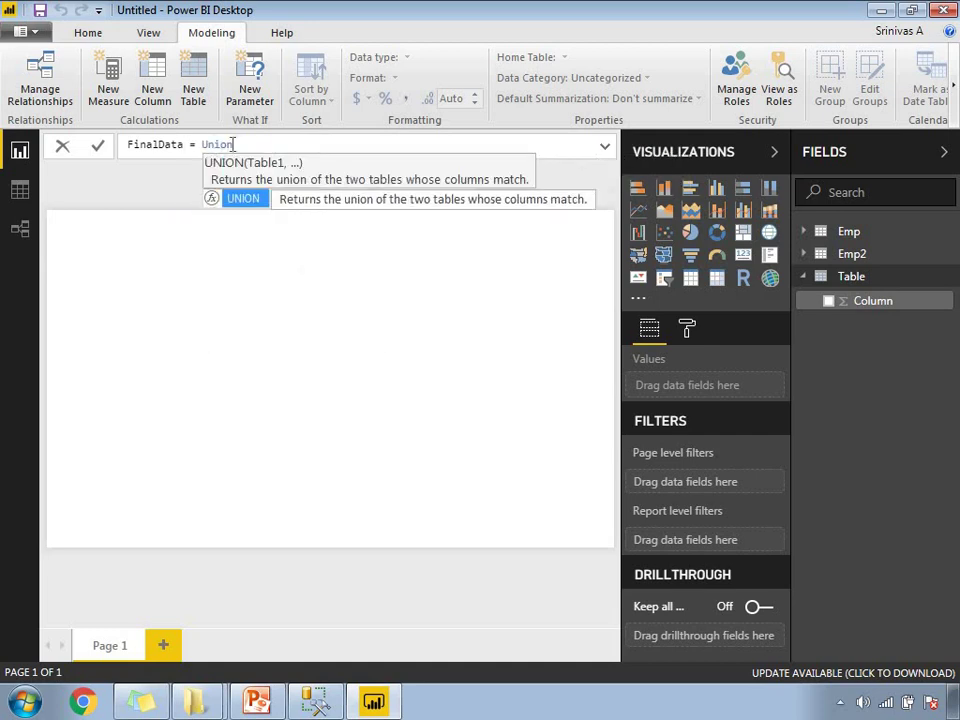
pyautogui.write('(')
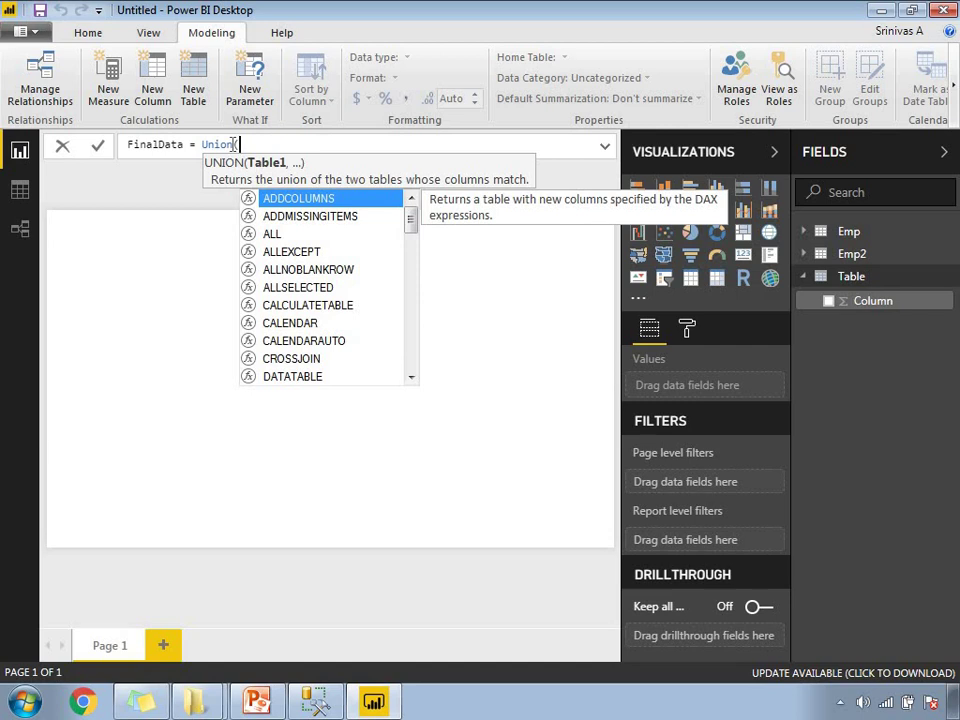
pyautogui.write('Emp,')
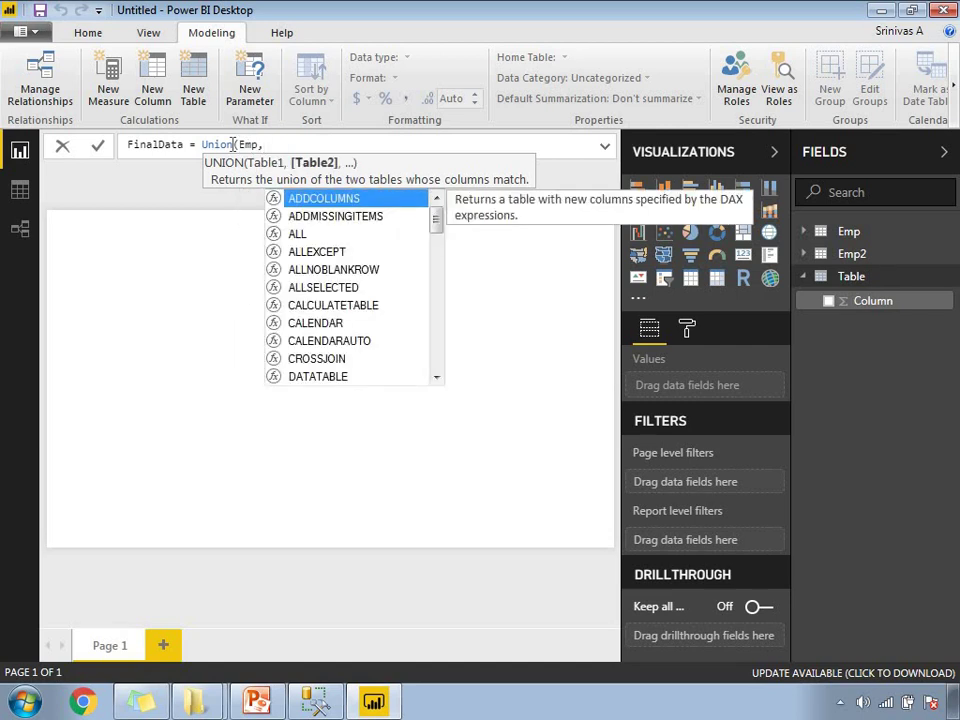
pyautogui.write('Emp2')
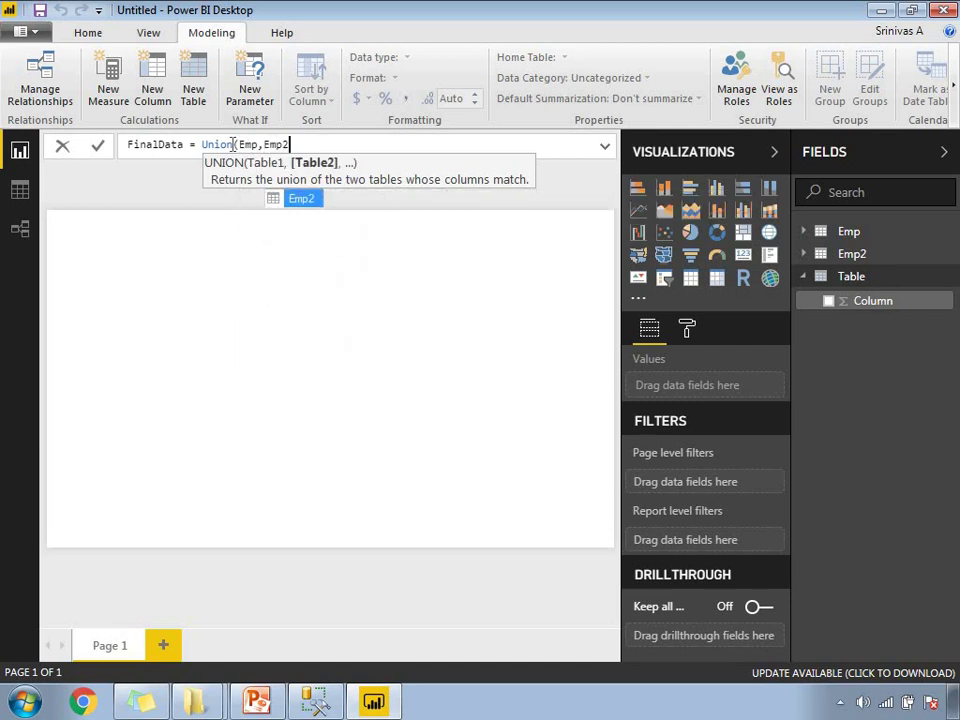
pyautogui.write(')')
pyautogui.press('Return')
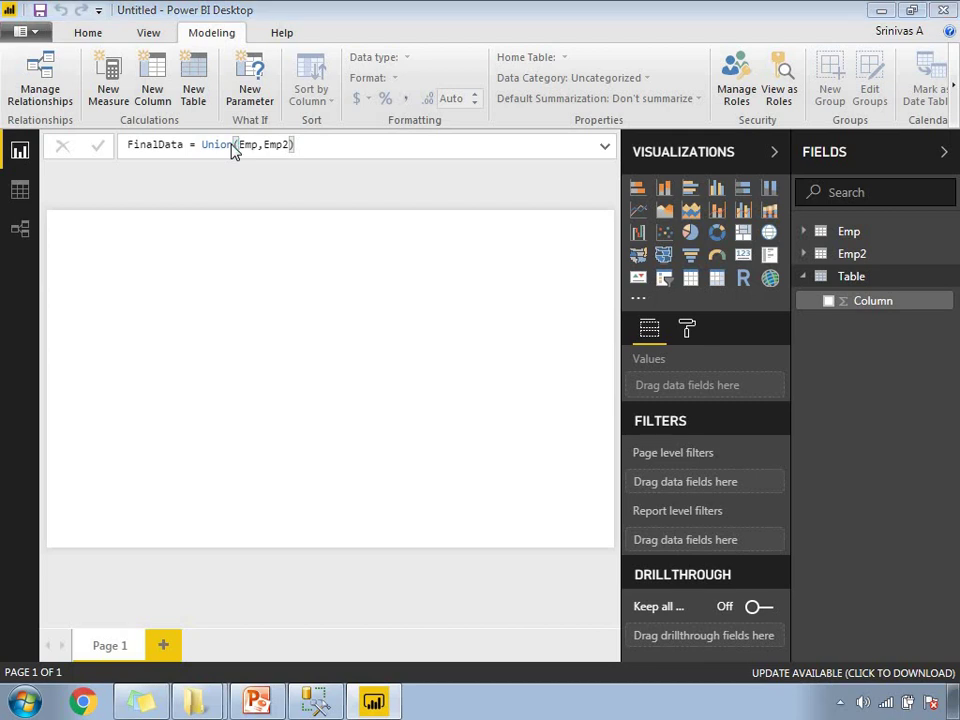
pyautogui.click(803, 277)
pyautogui.click(20, 192)
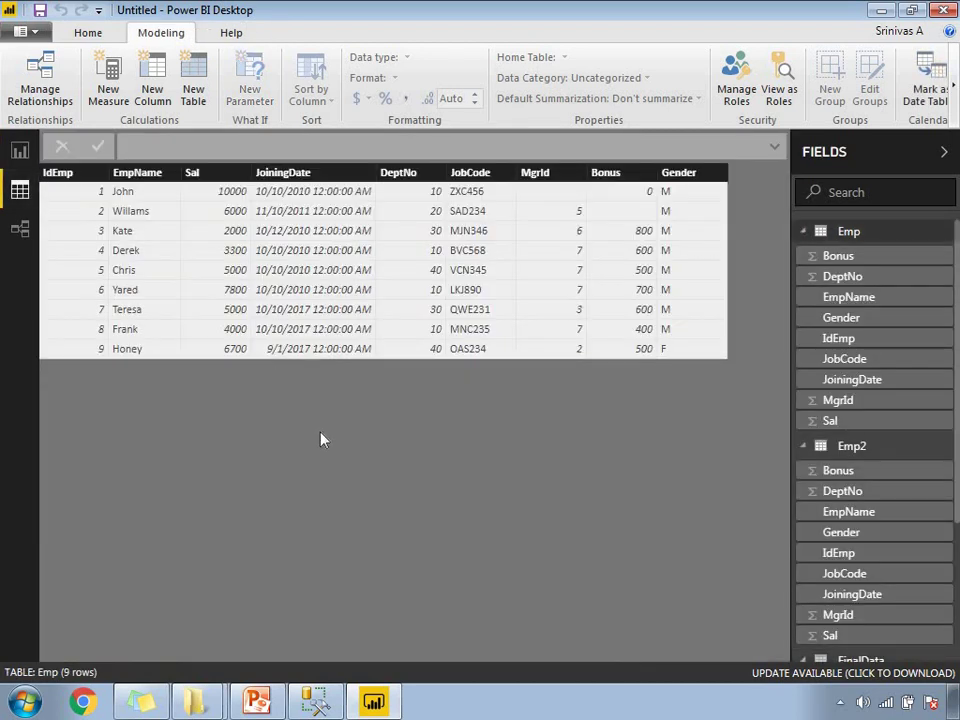
pyautogui.scroll(-4, 848, 470)
pyautogui.click(857, 480)
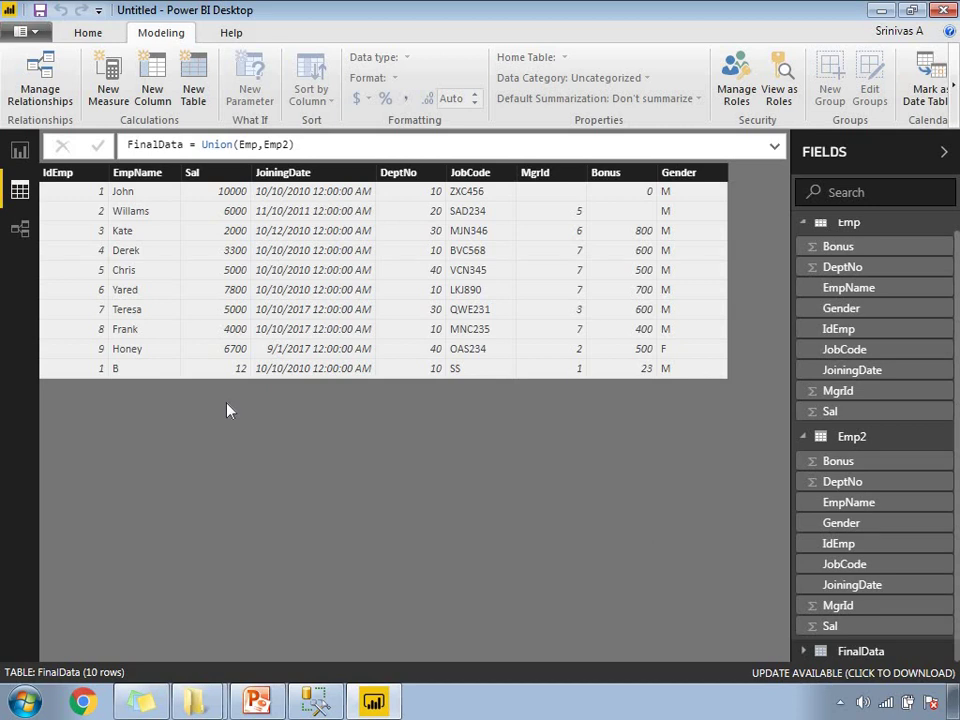
pyautogui.click(20, 152)
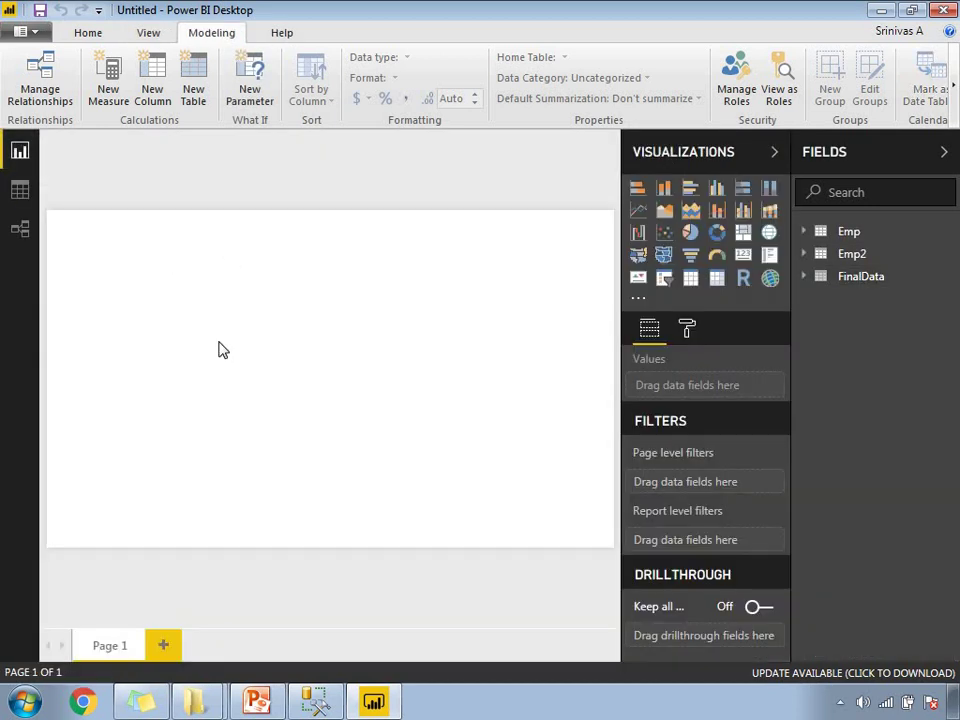
# Step: Bring the PowerPoint slide show back to the front
pyautogui.click(256, 702)
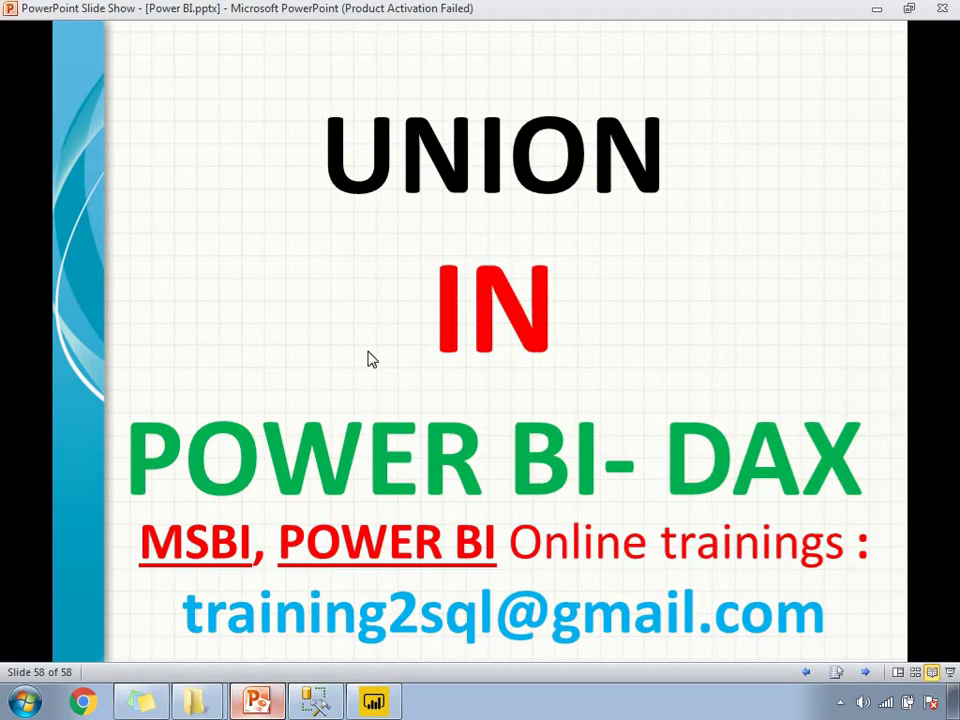